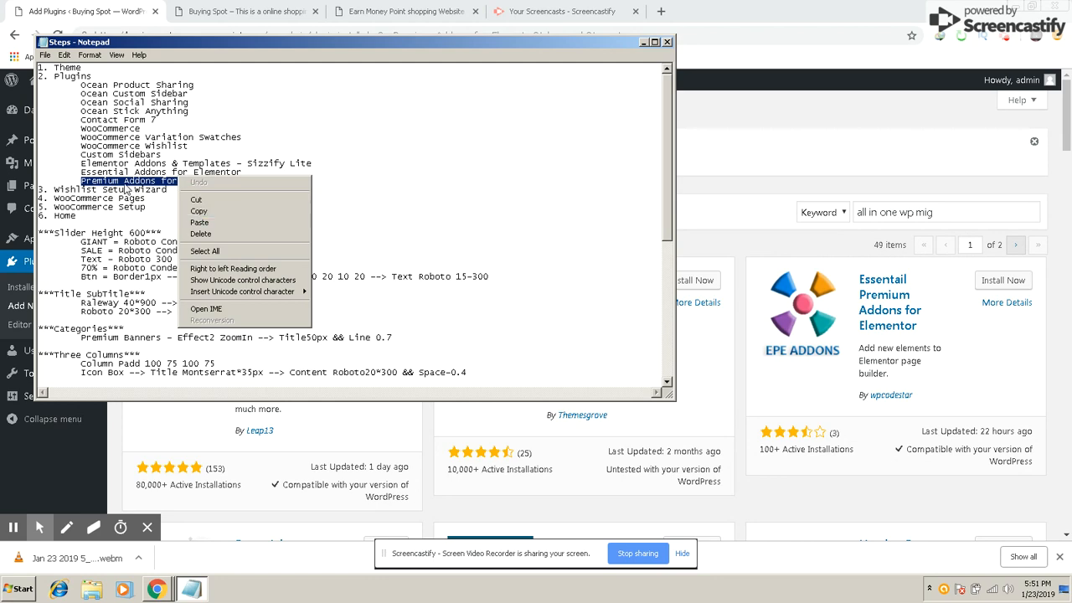
# Step: Search the plugin directory for "Premium Addons for Elementor", using the name copied from the notes, and clear the search
pyautogui.rightClick(125, 180)
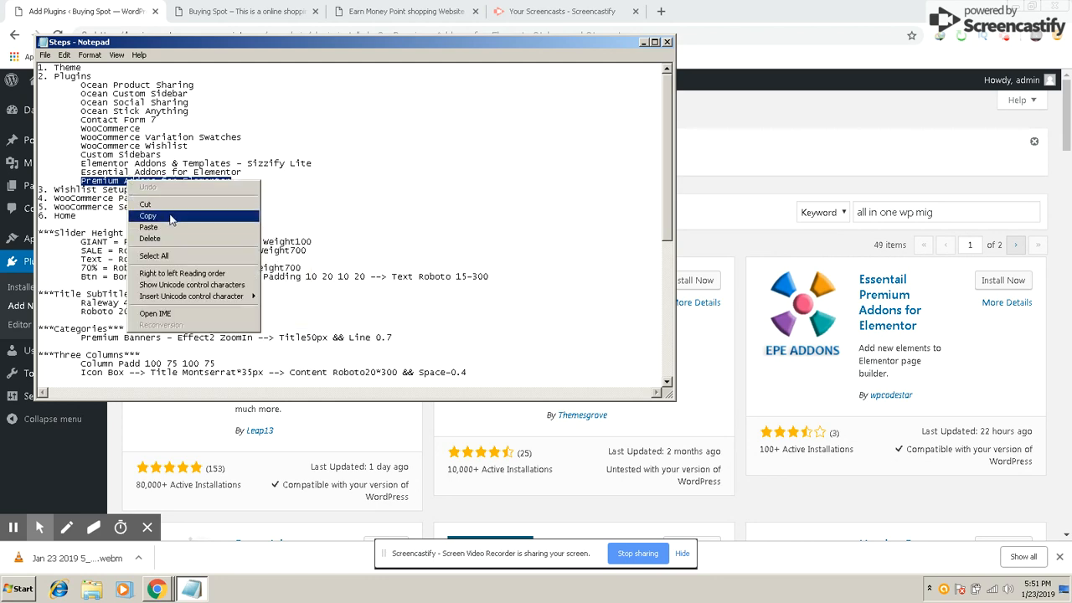
pyautogui.click(167, 211)
pyautogui.click(1008, 209)
pyautogui.click(1032, 212)
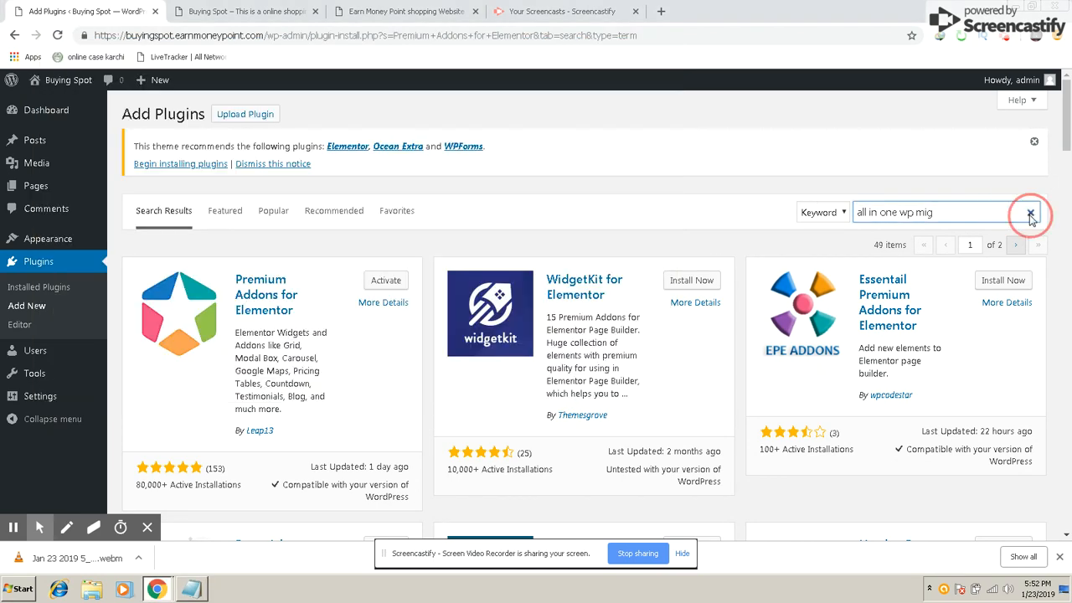
pyautogui.rightClick(982, 215)
pyautogui.click(971, 288)
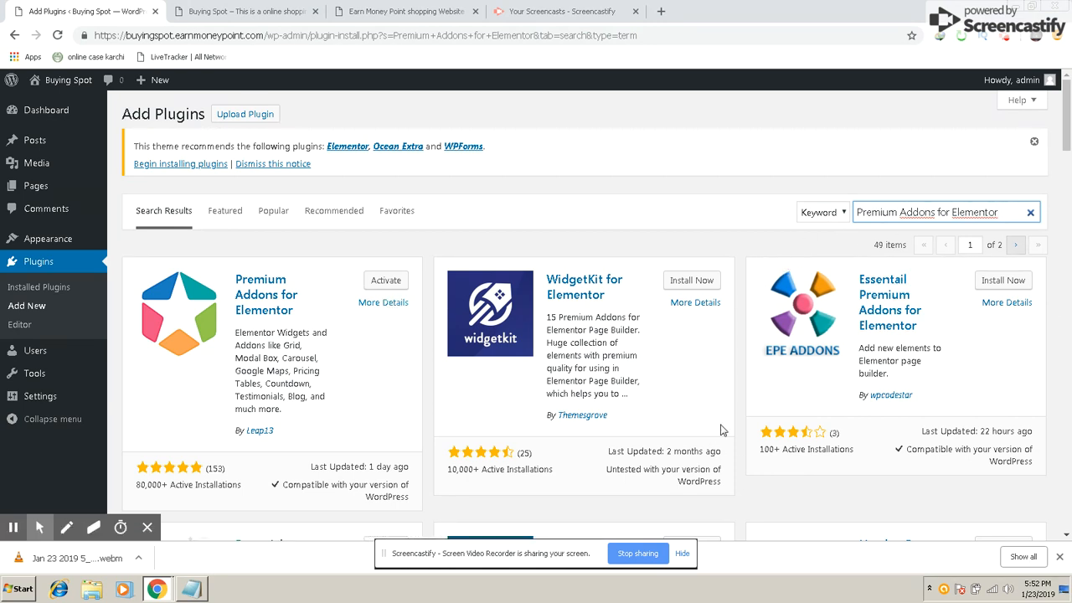
pyautogui.click(1031, 213)
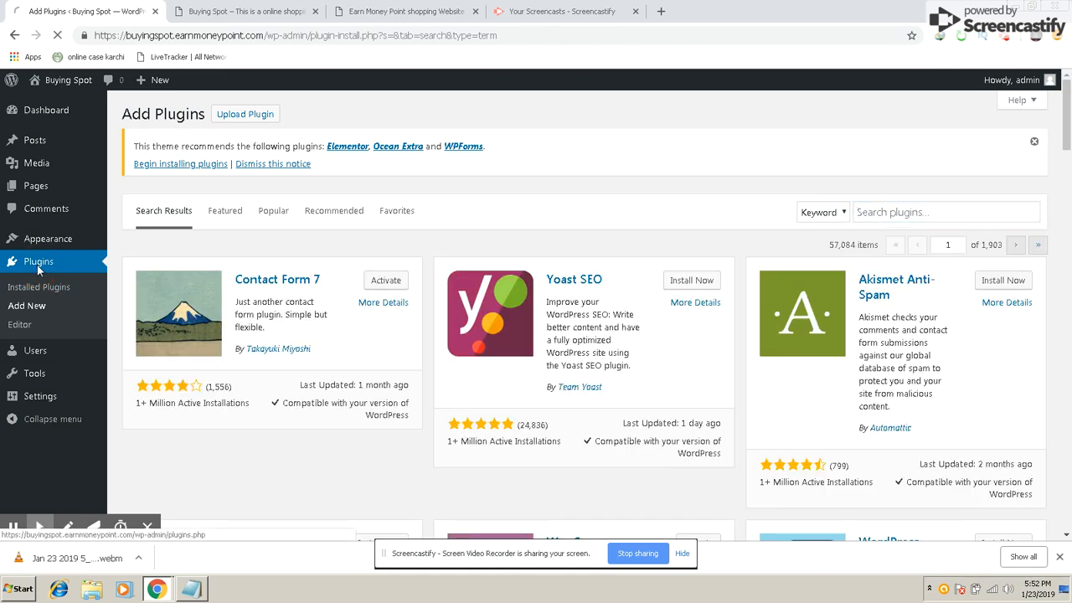
# Step: Open the installed plugins list, select all plugins and activate them in bulk
pyautogui.click(37, 264)
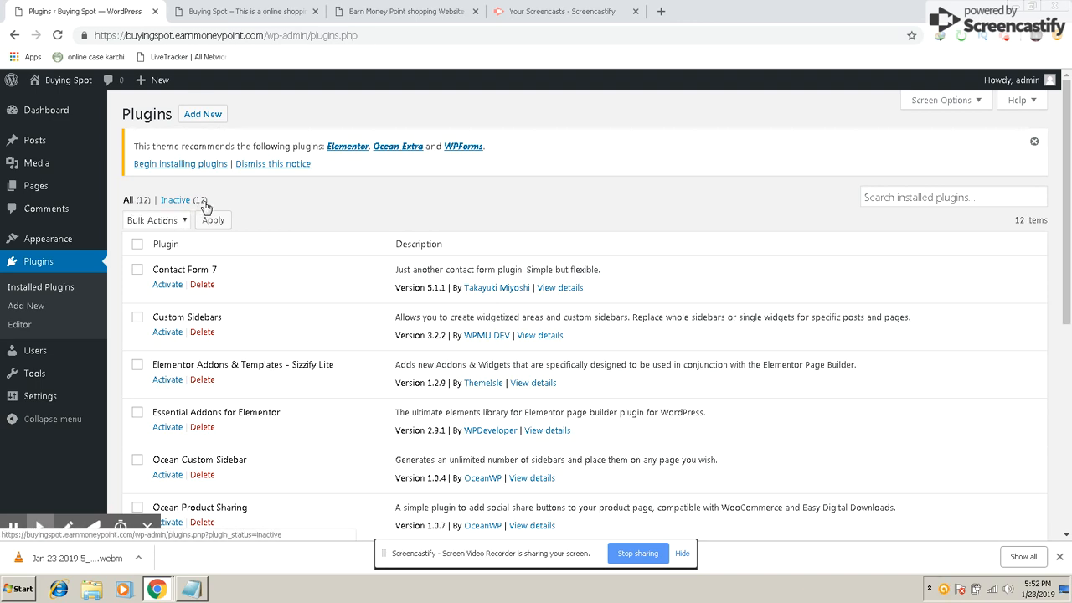
pyautogui.scroll(-4, 198, 402)
pyautogui.scroll(4, 134, 389)
pyautogui.scroll(-4, 88, 326)
pyautogui.scroll(5, 239, 433)
pyautogui.click(138, 244)
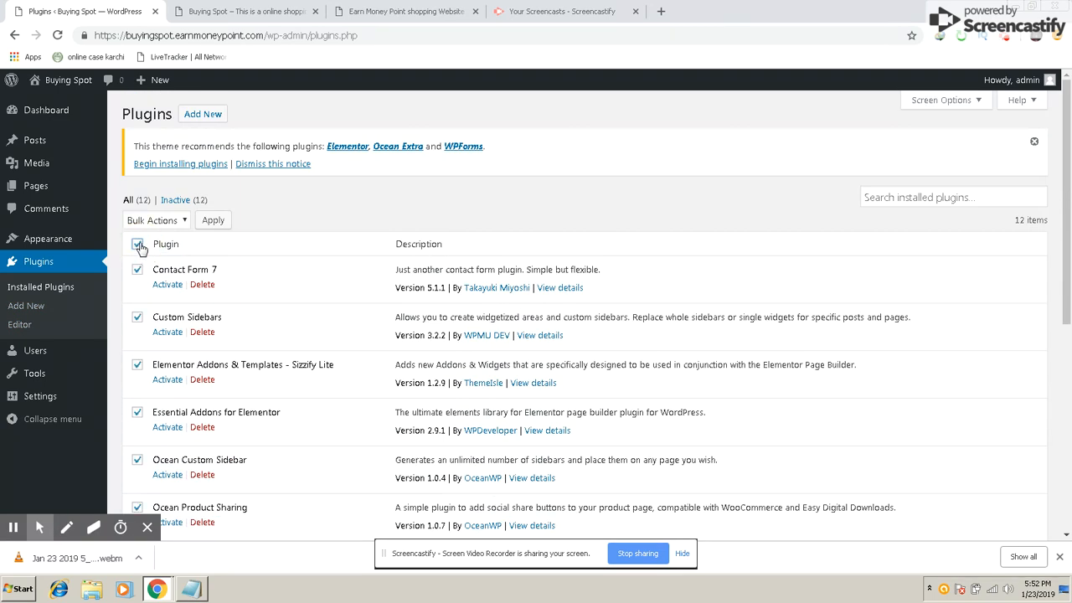
pyautogui.click(169, 222)
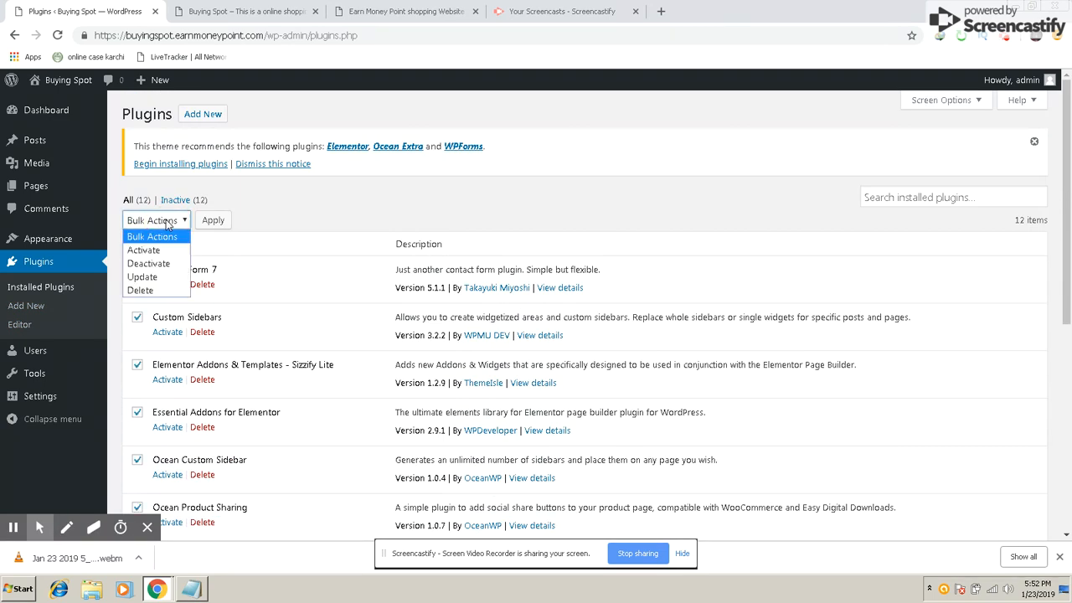
pyautogui.click(291, 227)
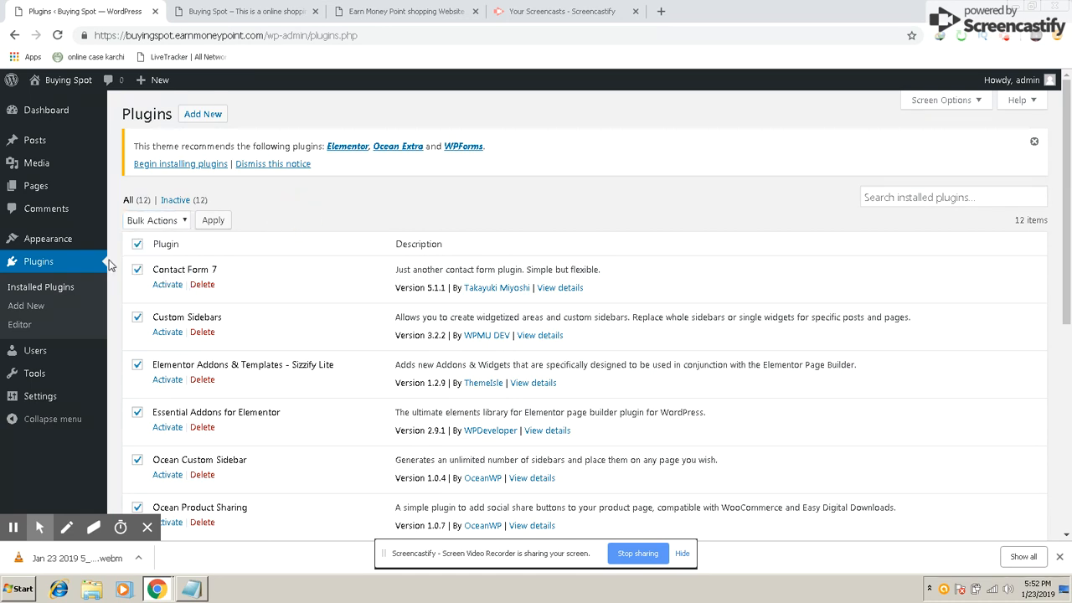
pyautogui.click(155, 222)
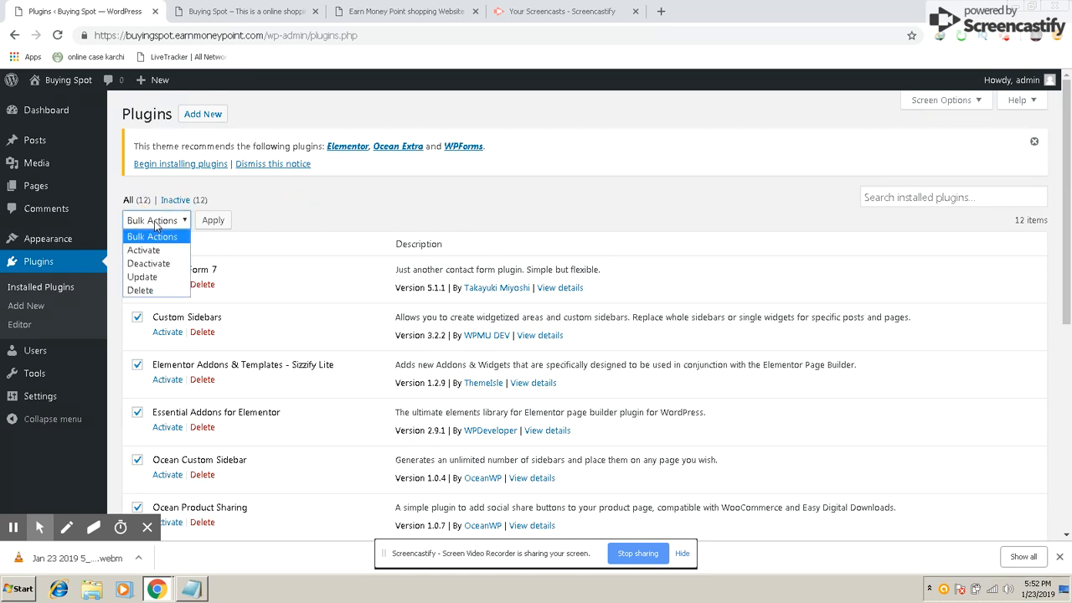
pyautogui.click(144, 249)
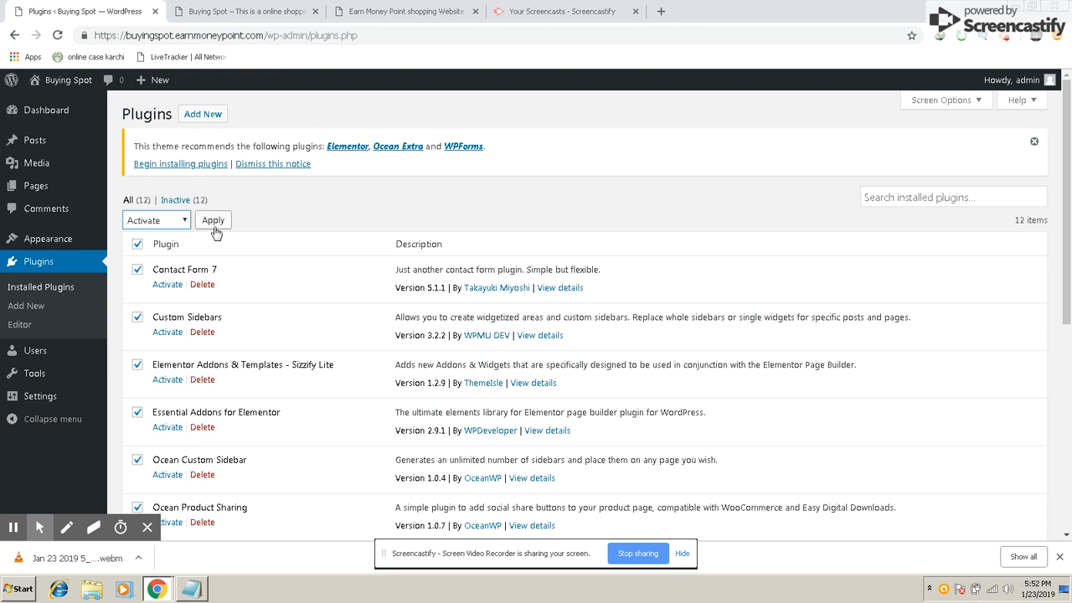
pyautogui.click(216, 227)
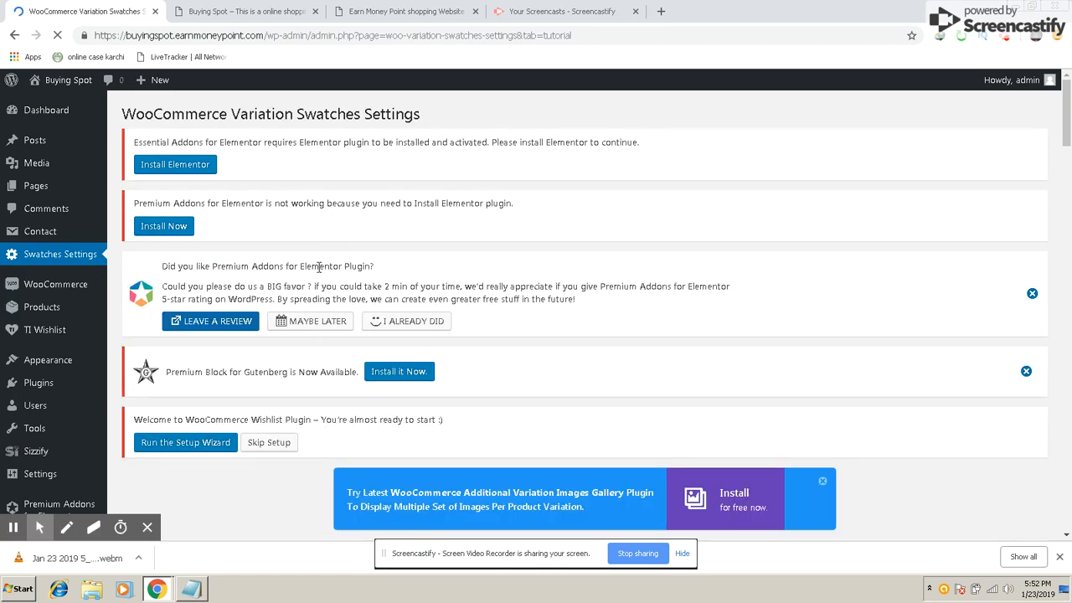
# Step: Look through the WooCommerce Variation Swatches tutorials page and the newly added admin menu entries
pyautogui.scroll(-4, 180, 380)
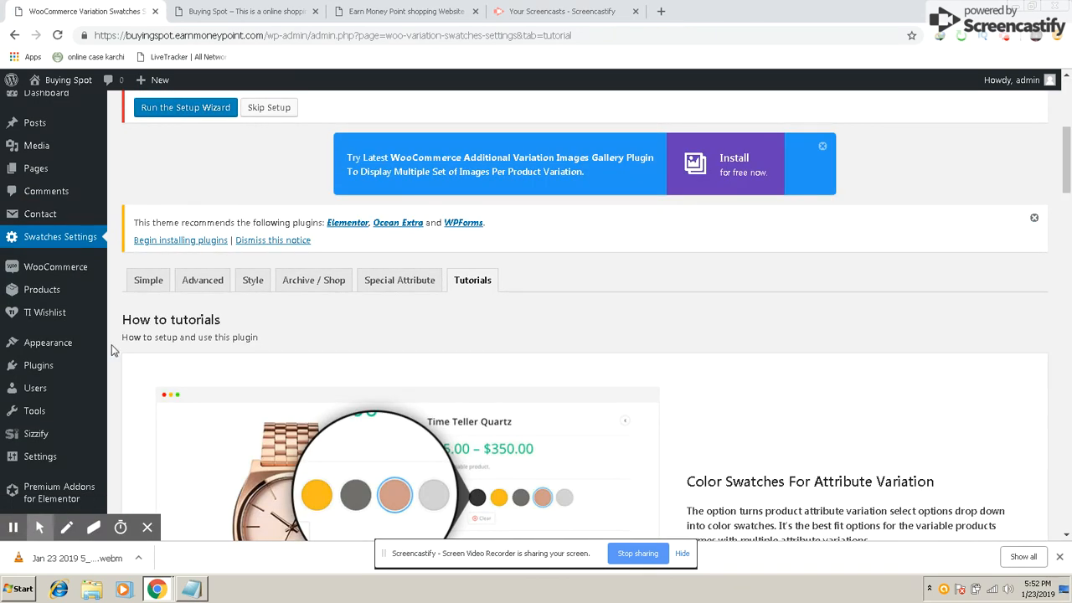
pyautogui.scroll(-5, 40, 327)
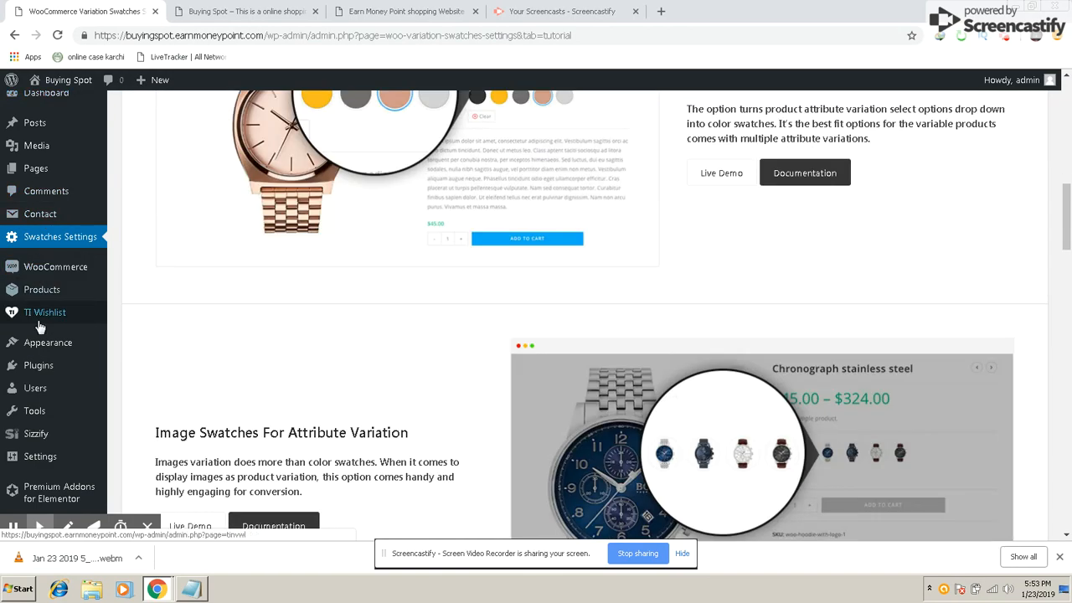
pyautogui.scroll(-11, 39, 326)
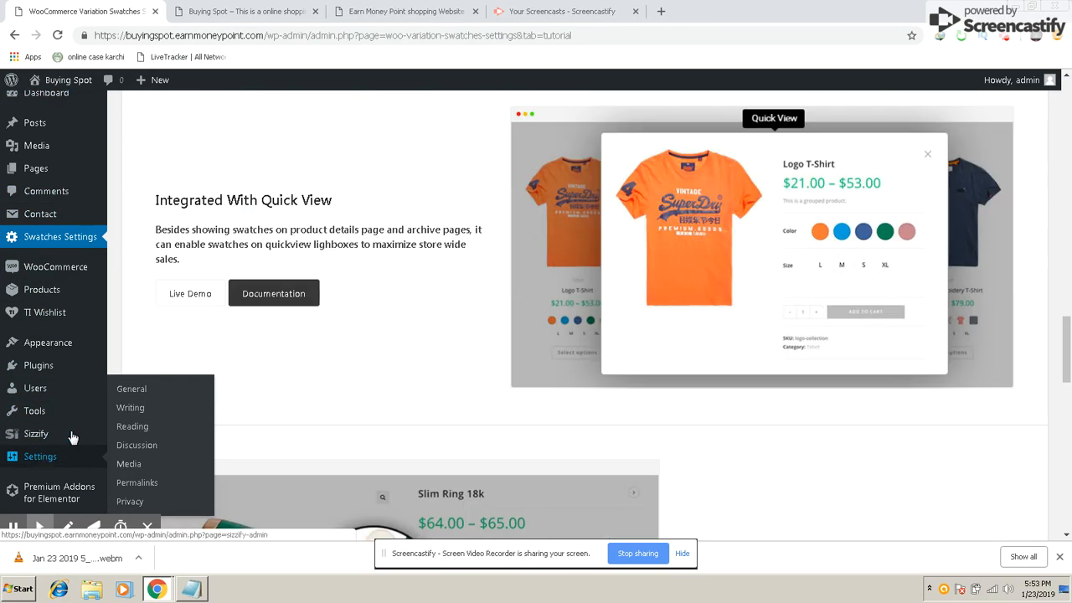
pyautogui.moveTo(33, 535)
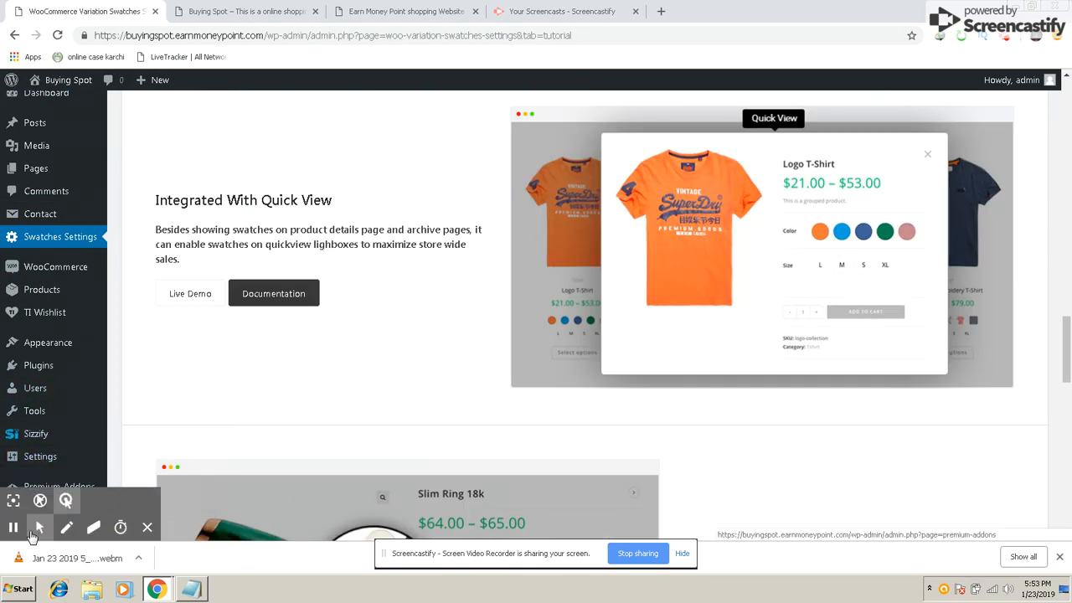
pyautogui.scroll(5, 299, 328)
pyautogui.scroll(11, 299, 323)
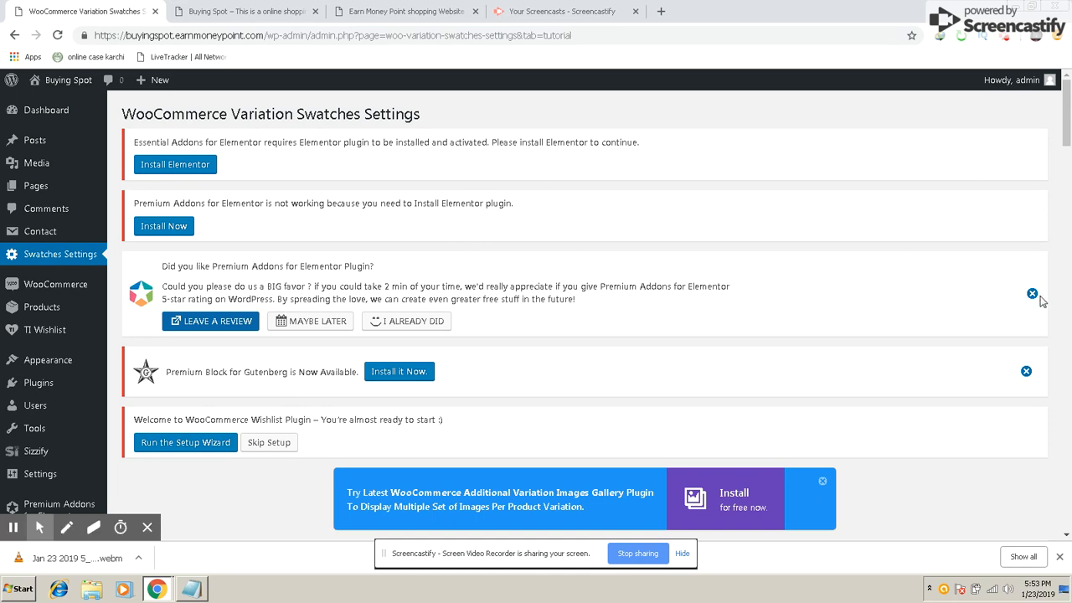
# Step: Open the WordPress dashboard and look through the plugin notices shown there
pyautogui.click(41, 111)
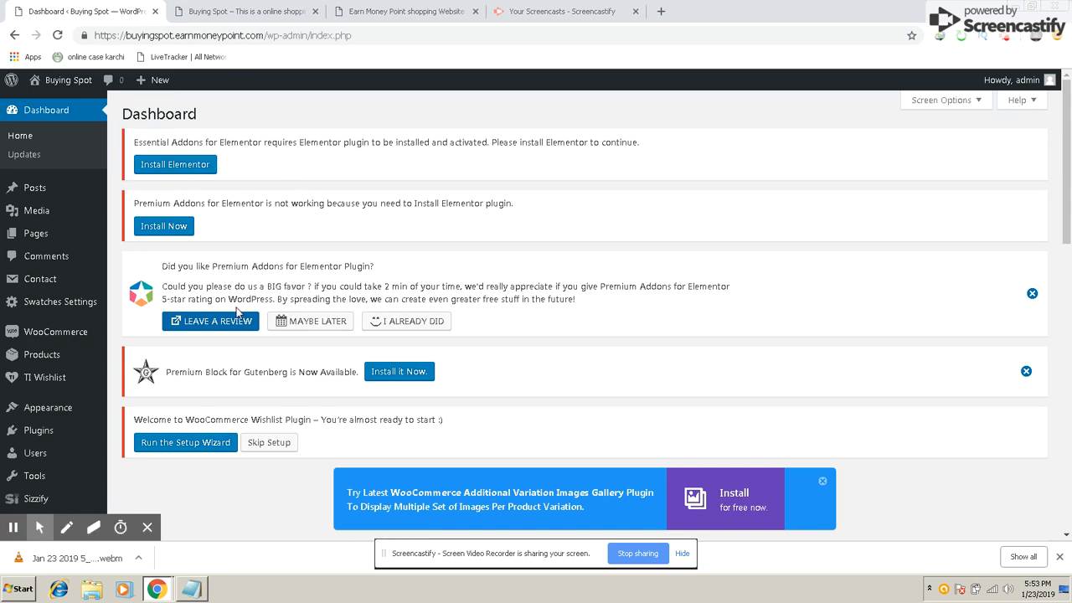
pyautogui.scroll(-2, 374, 388)
pyautogui.scroll(-3, 319, 376)
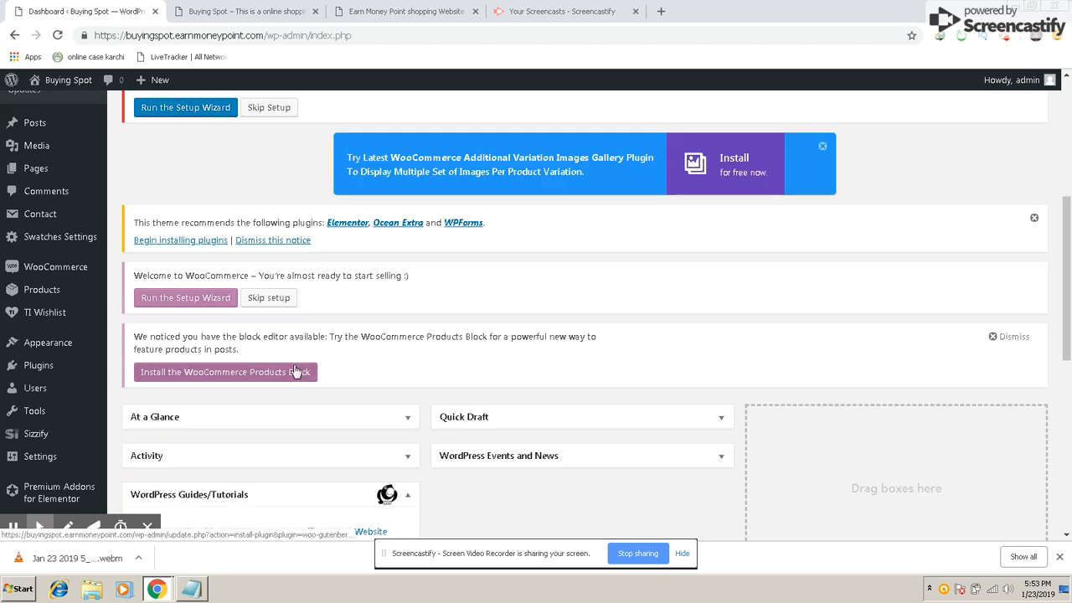
pyautogui.scroll(5, 299, 371)
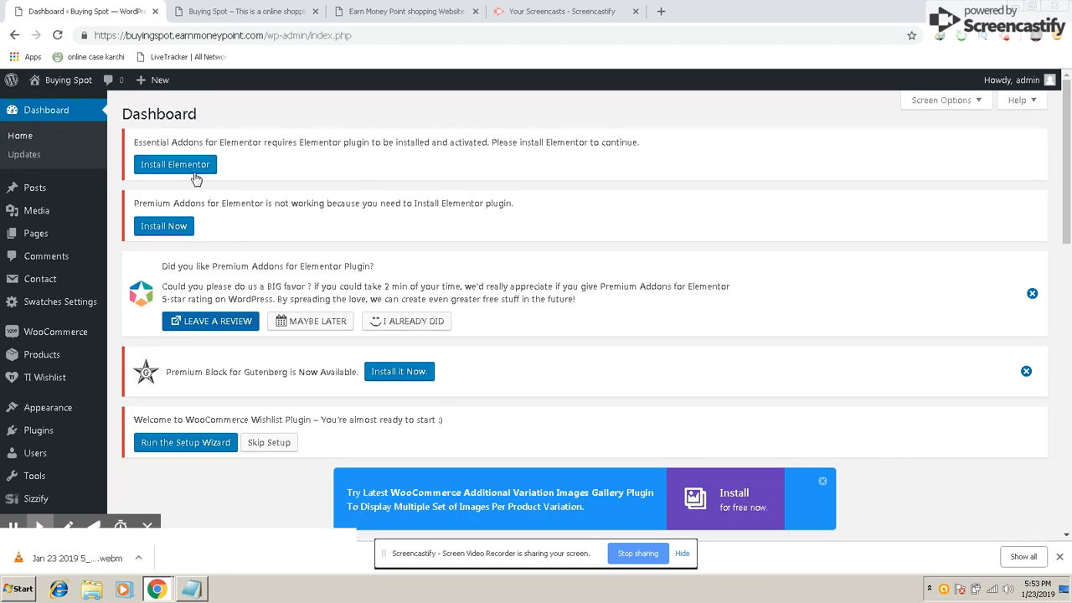
# Step: Install and activate the Elementor plugin from the Essential Addons for Elementor notice
pyautogui.moveTo(218, 143); pyautogui.dragTo(303, 144)
pyautogui.moveTo(383, 143); pyautogui.dragTo(533, 147)
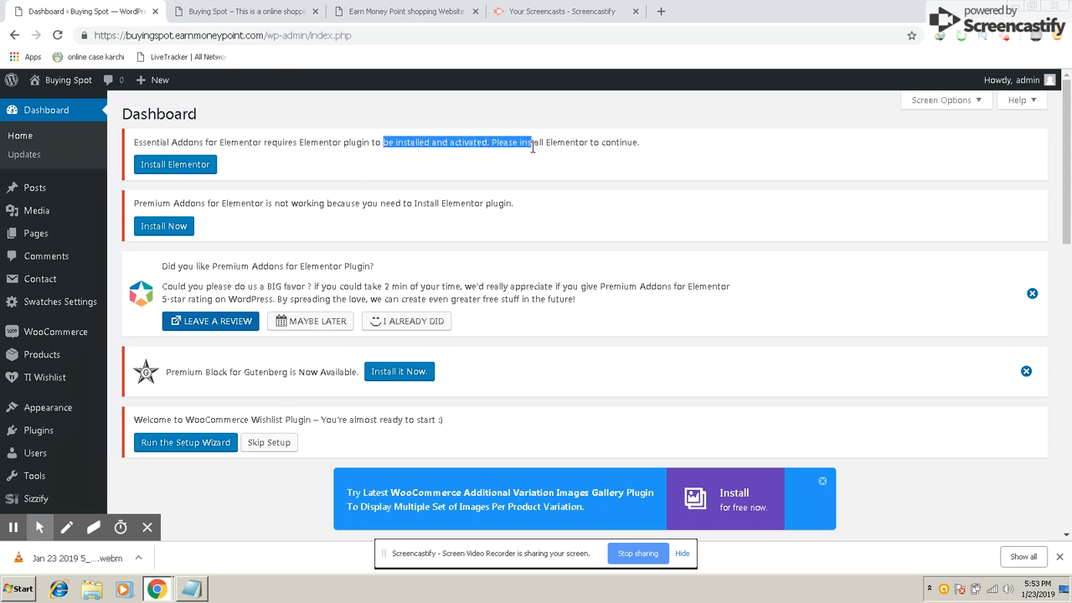
pyautogui.click(516, 168)
pyautogui.moveTo(575, 146); pyautogui.dragTo(601, 143)
pyautogui.scroll(-5, 229, 228)
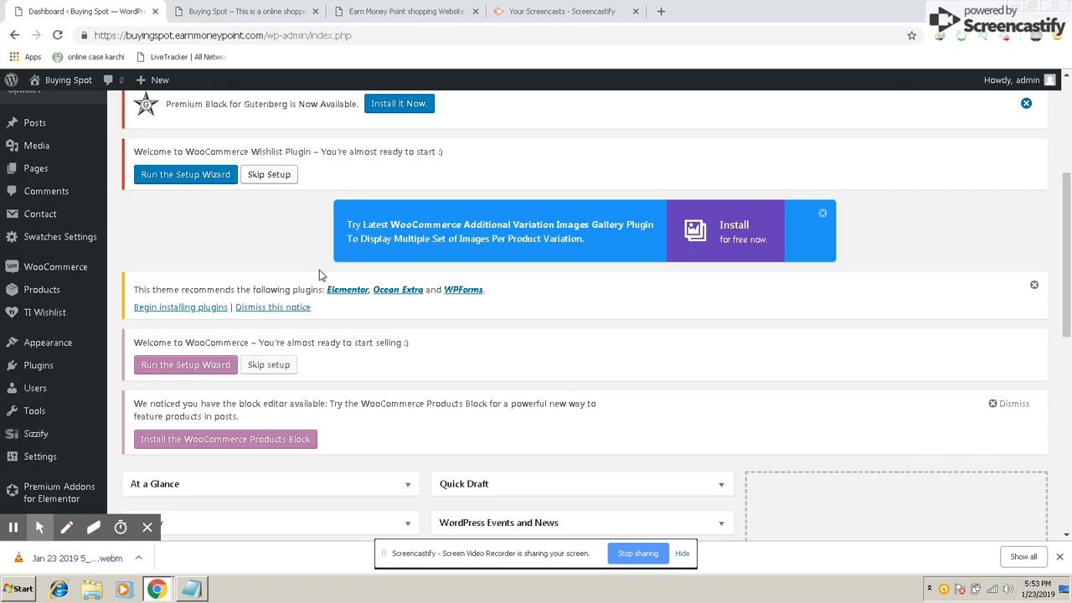
pyautogui.scroll(5, 411, 326)
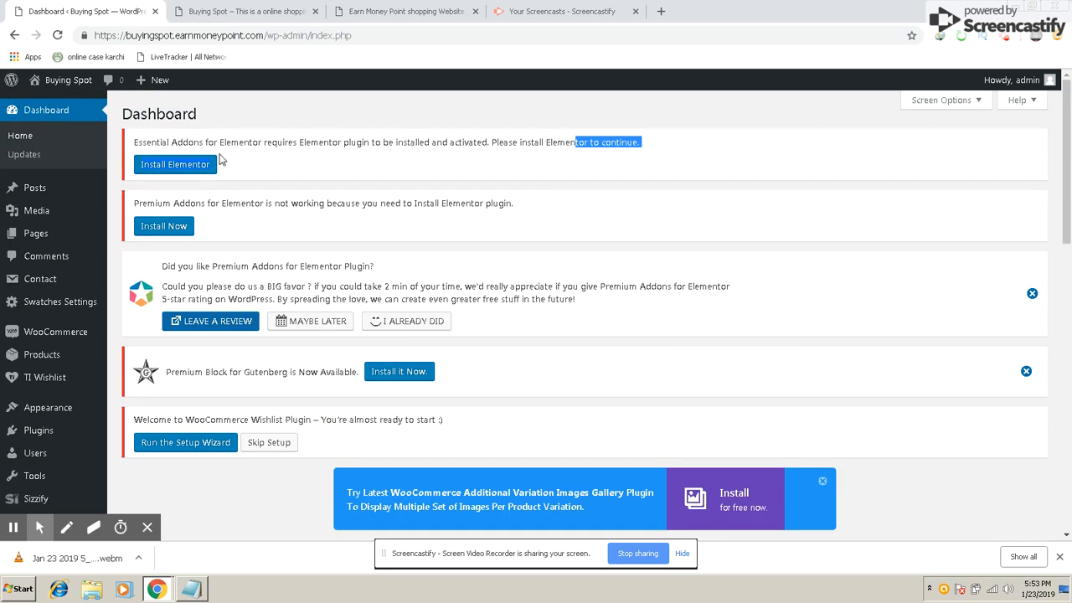
pyautogui.click(167, 166)
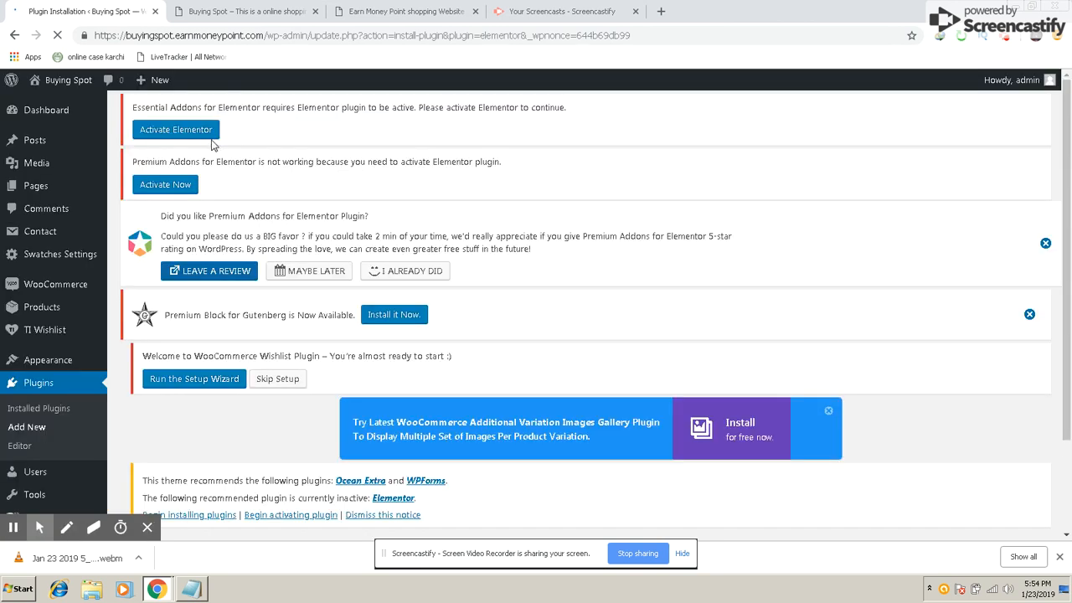
pyautogui.click(163, 134)
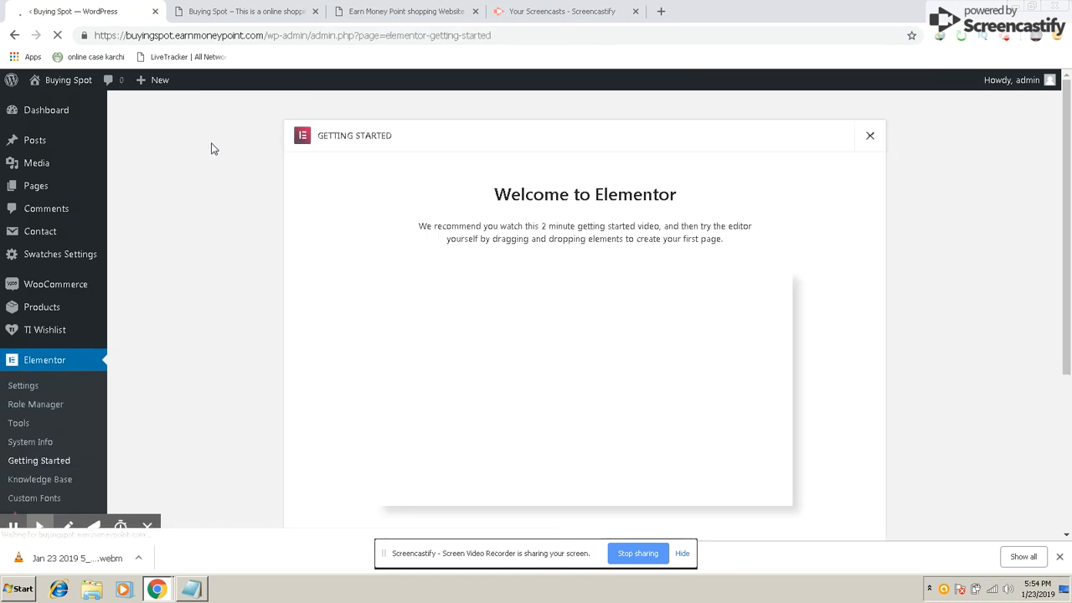
# Step: Return to the dashboard and dismiss the Premium Addons review request and the Premium Block for Gutenberg notice
pyautogui.moveTo(65, 109)
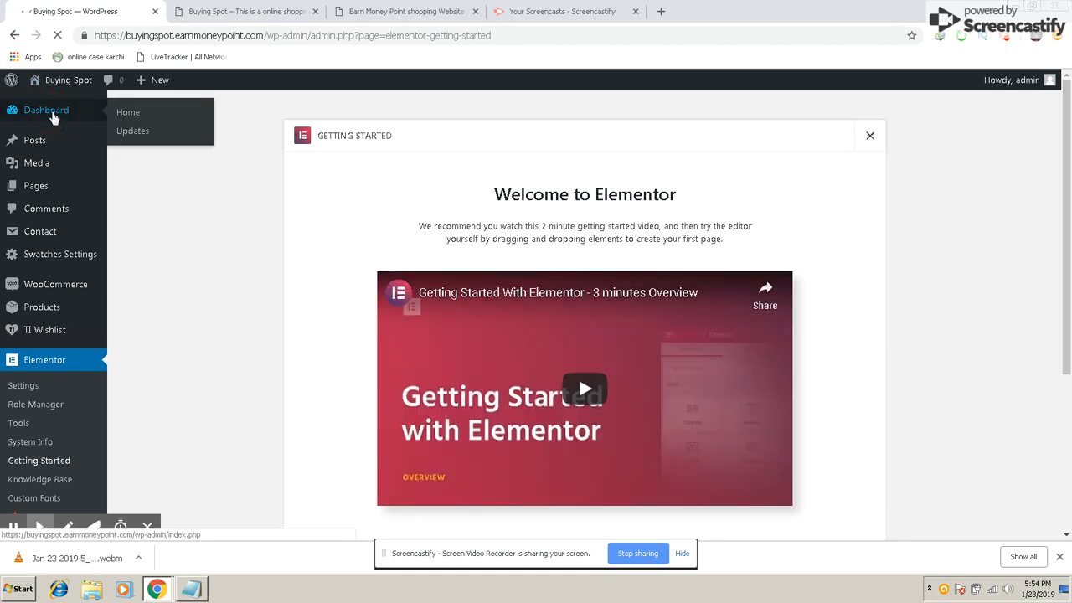
pyautogui.click(53, 118)
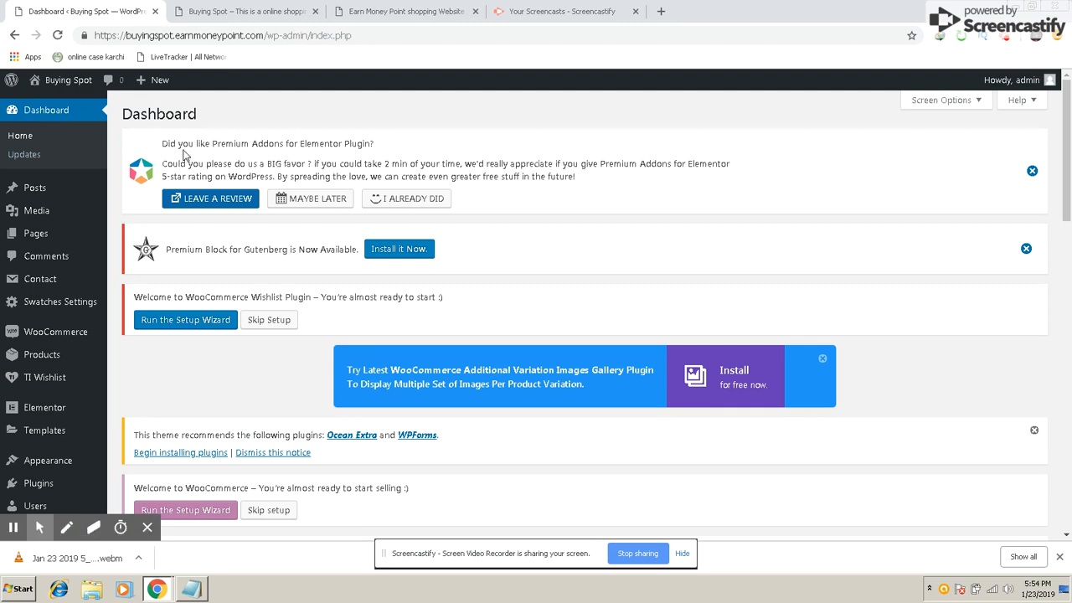
pyautogui.moveTo(178, 144); pyautogui.dragTo(350, 144)
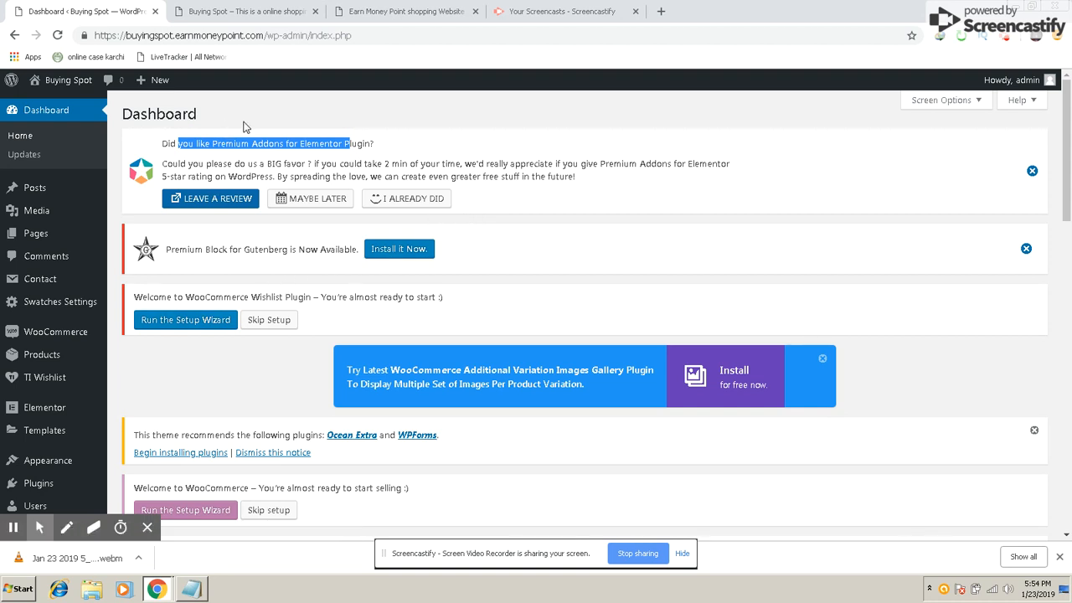
pyautogui.click(1033, 171)
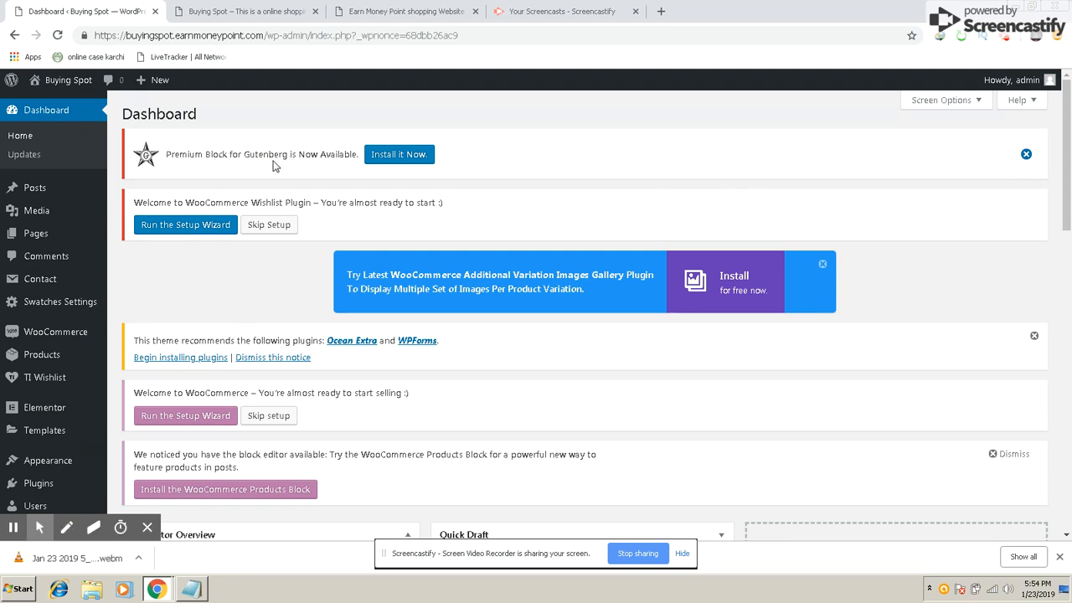
pyautogui.click(1030, 157)
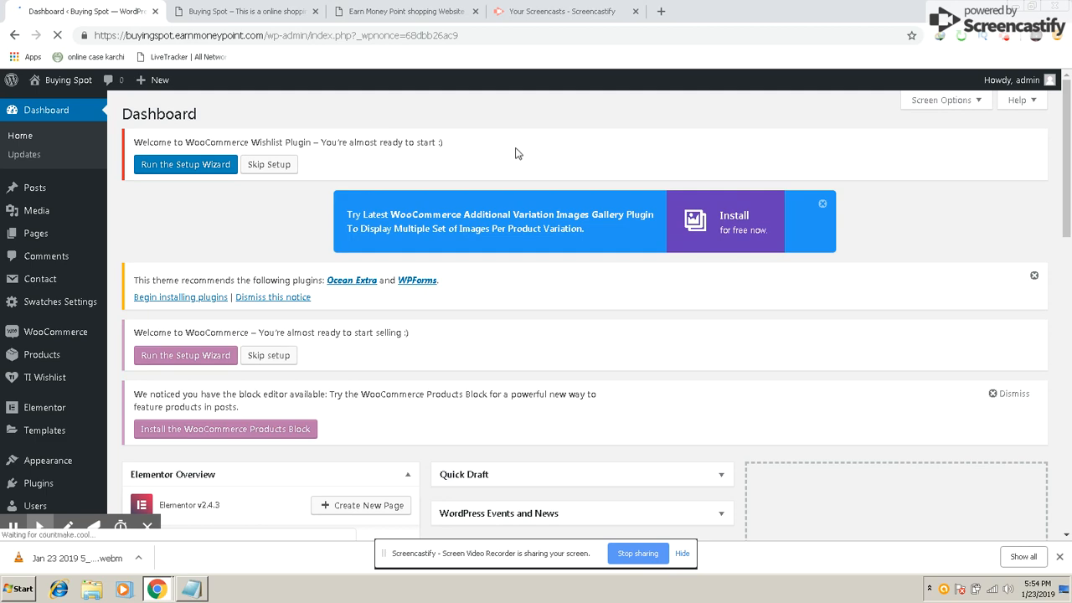
# Step: Dismiss the dashboard notice in which the theme recommends Ocean Extra and WPForms
pyautogui.scroll(-3, 436, 273)
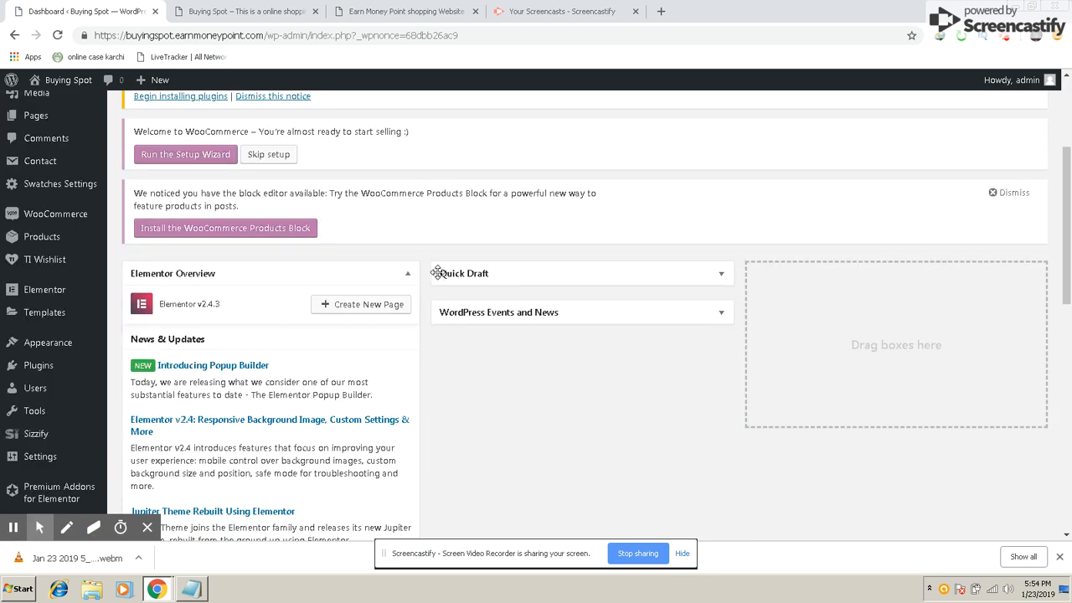
pyautogui.scroll(3, 436, 273)
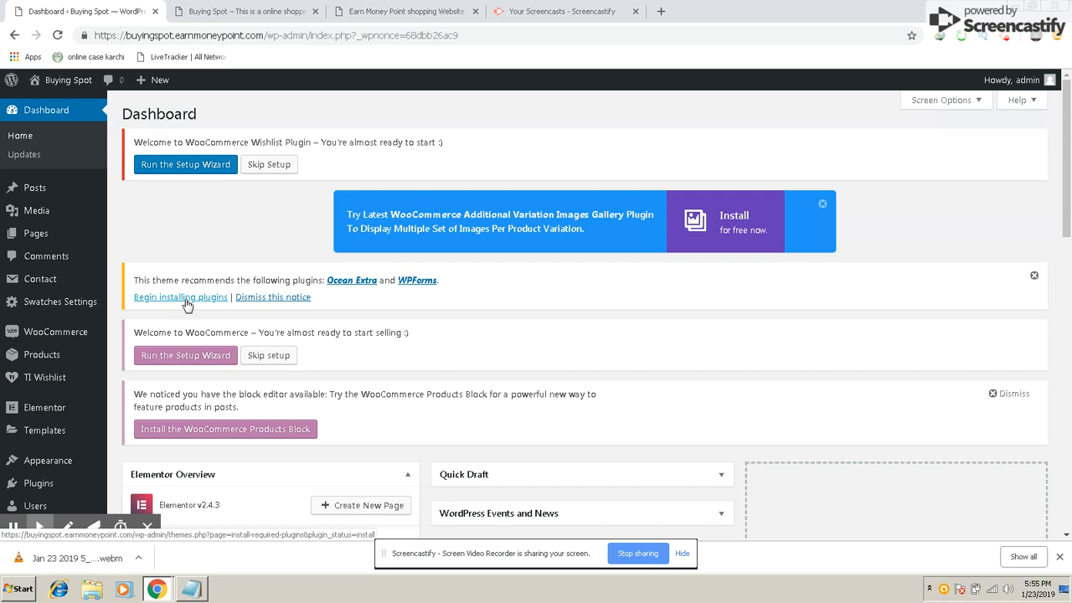
pyautogui.click(1034, 276)
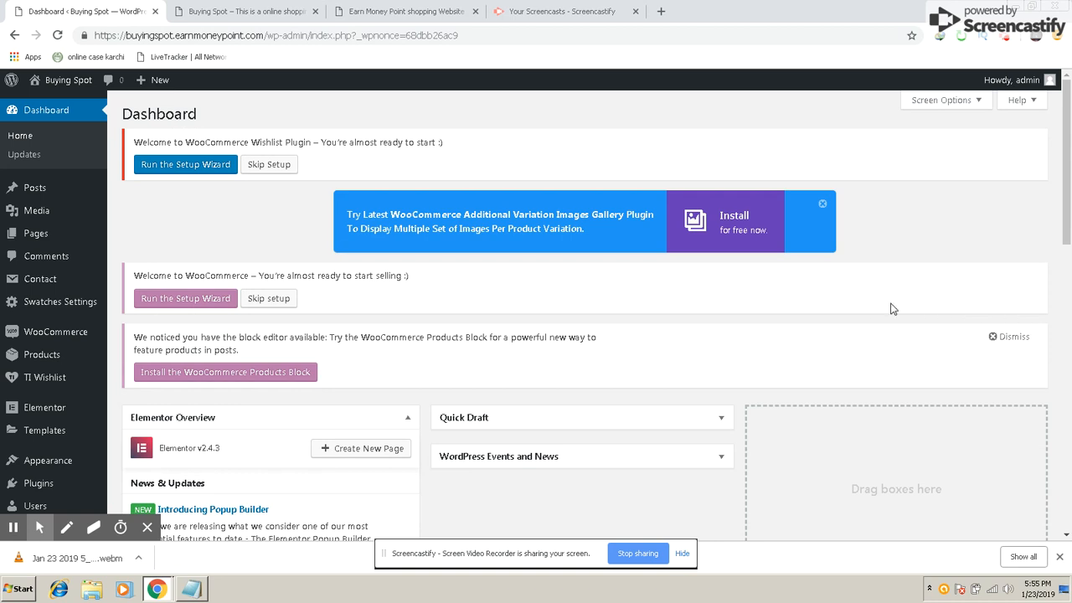
pyautogui.moveTo(185, 275); pyautogui.dragTo(355, 293)
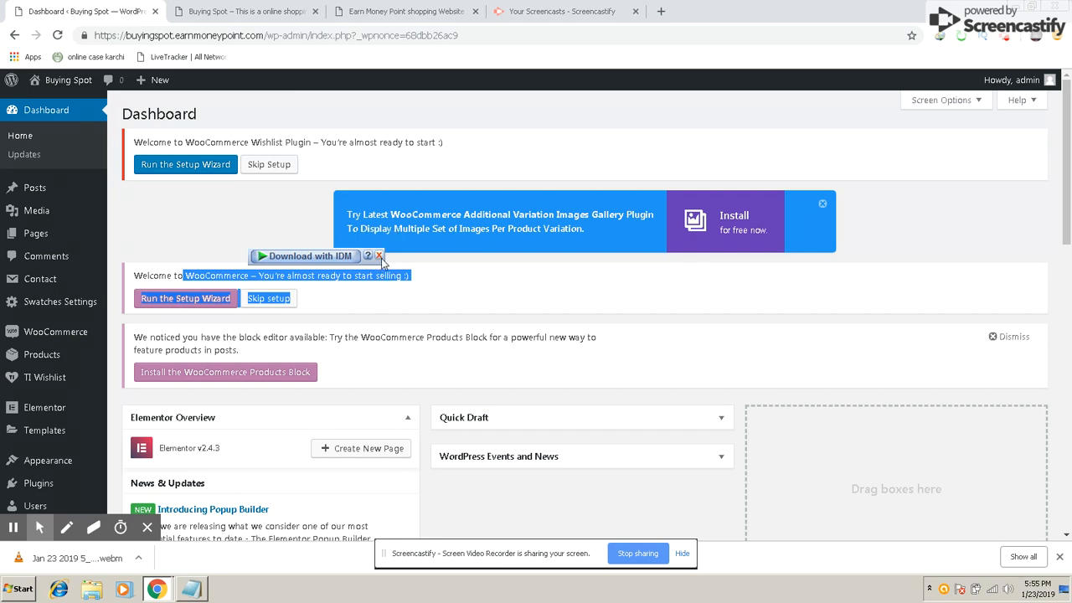
pyautogui.click(526, 290)
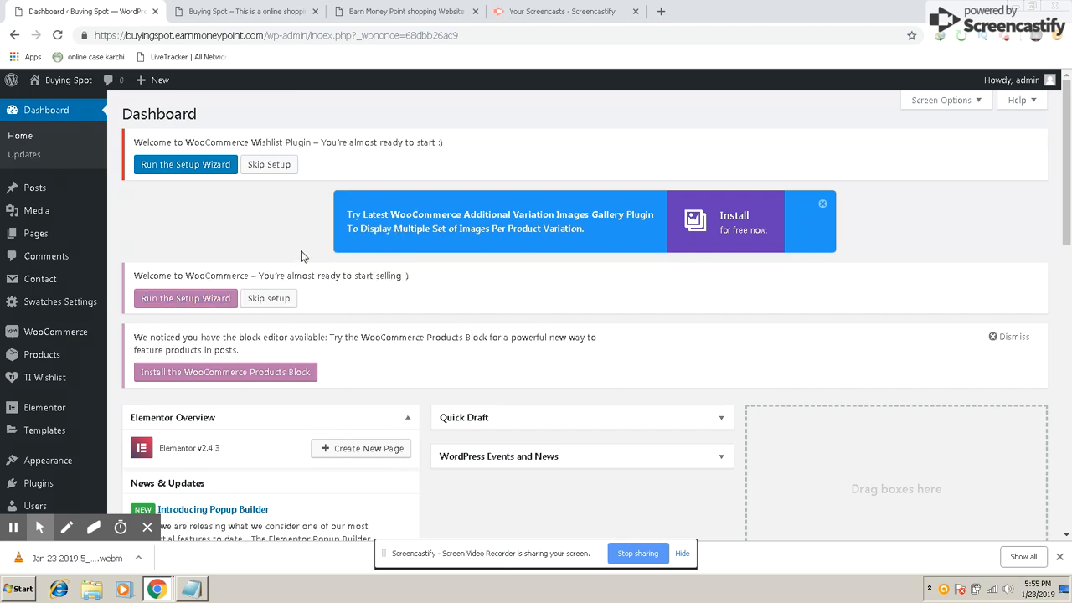